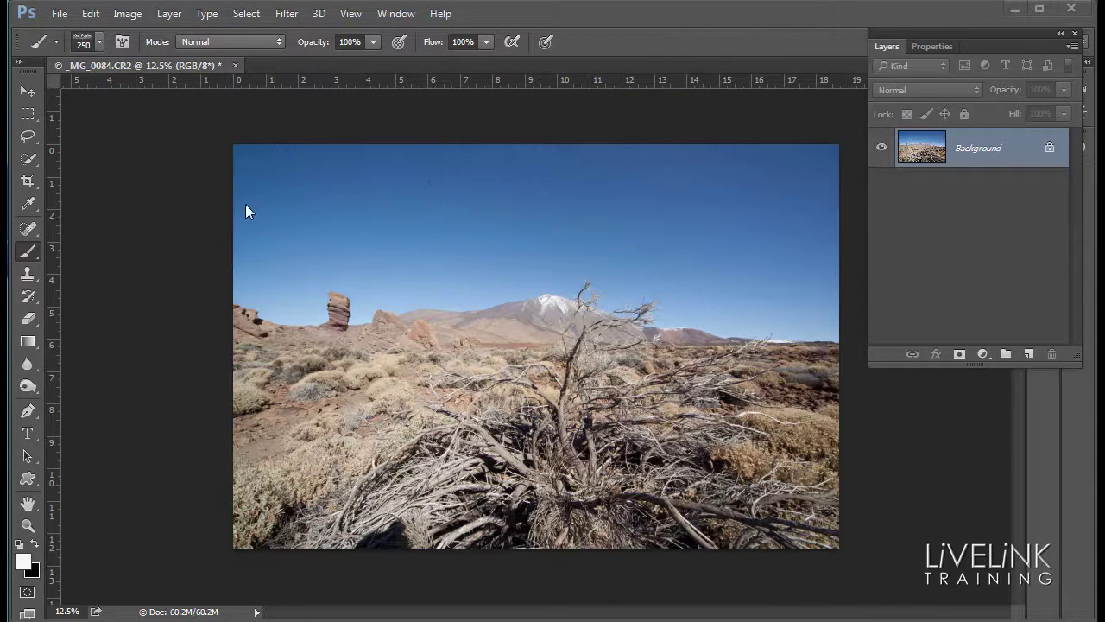
Heal two dust spots in the blue sky with a size 20 Spot Healing Brush.
left_click(29, 231)
right_click(30, 231)
left_click(111, 227)
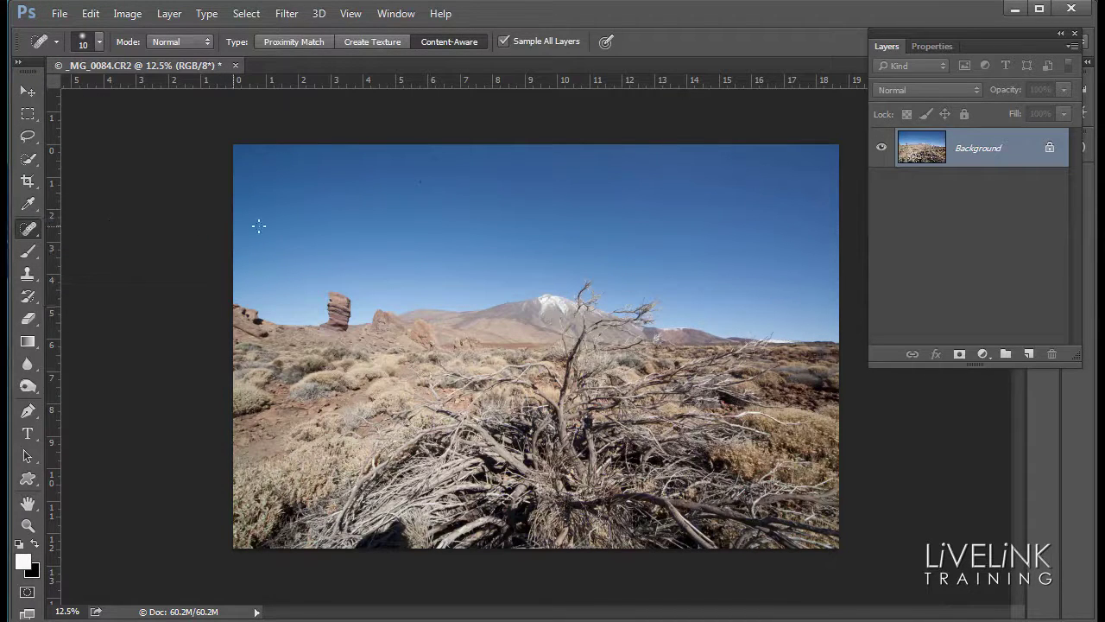
key("bracketright")
key("bracketright")
key("bracketright")
key("bracketright")
left_click(417, 180)
left_click(480, 224)
Add a Black & White adjustment layer above the Background, then return to the layer list.
left_click(983, 355)
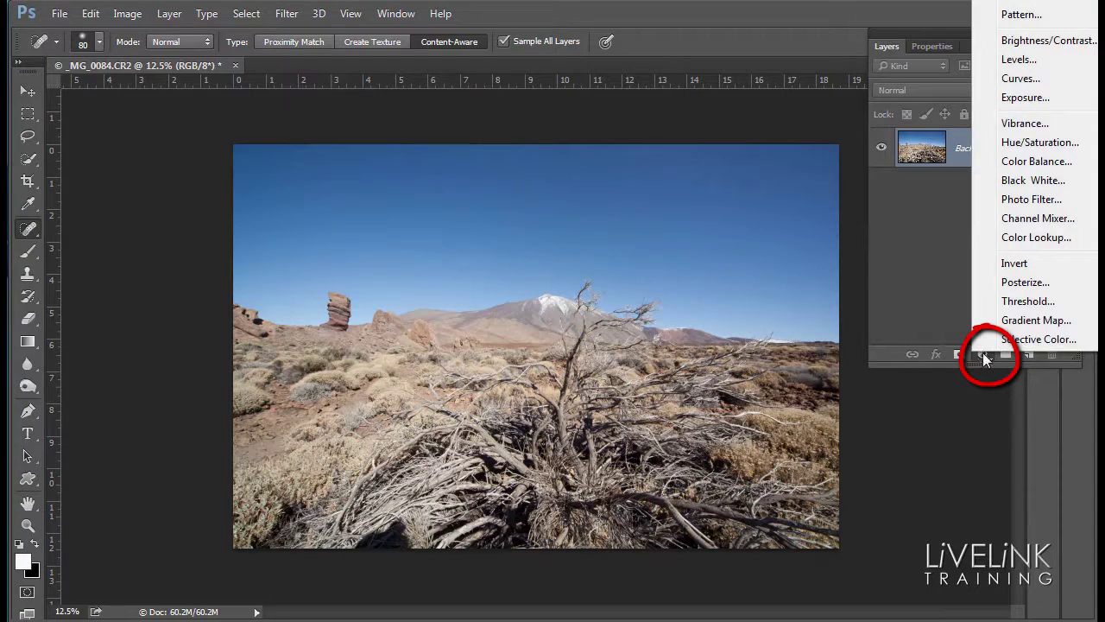
left_click(1032, 181)
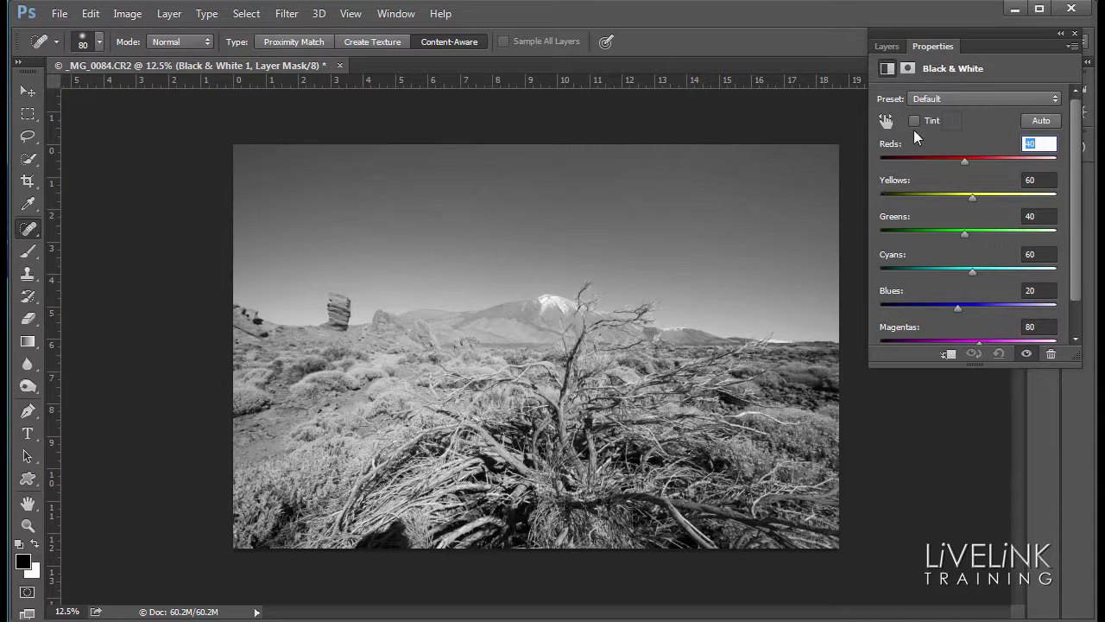
left_click(883, 45)
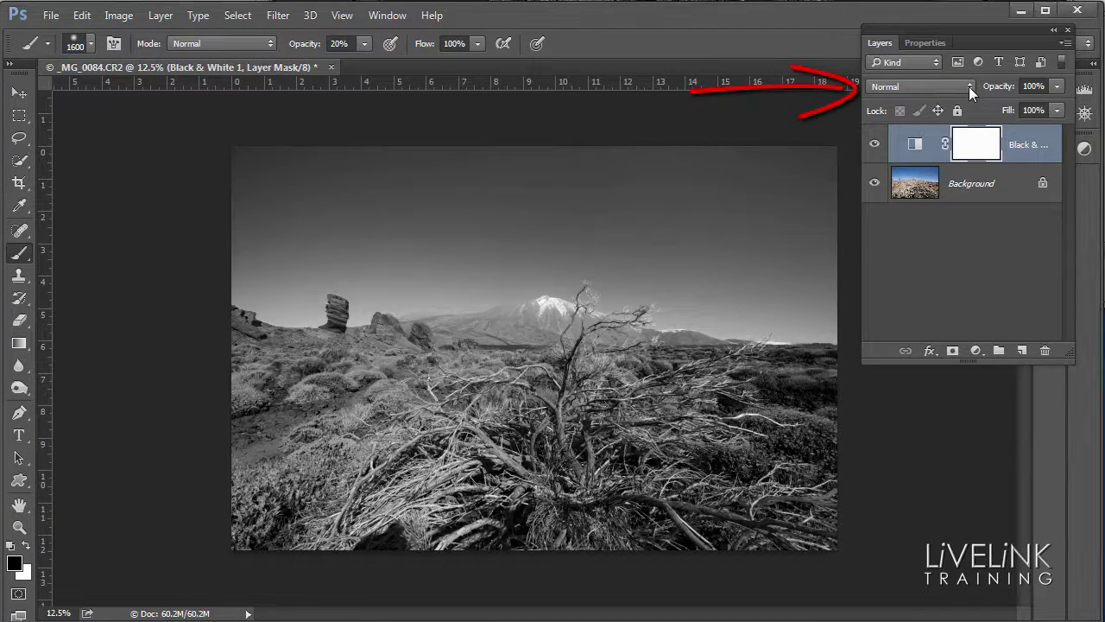
Set the Black & White layer's blend mode to Luminosity.
left_click(969, 86)
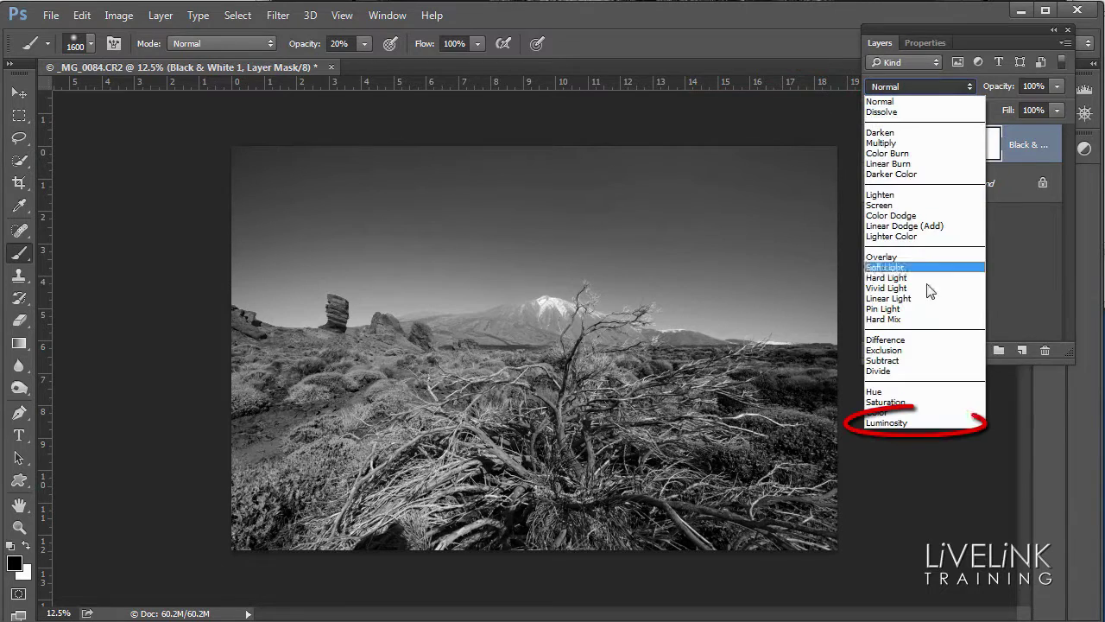
left_click(913, 420)
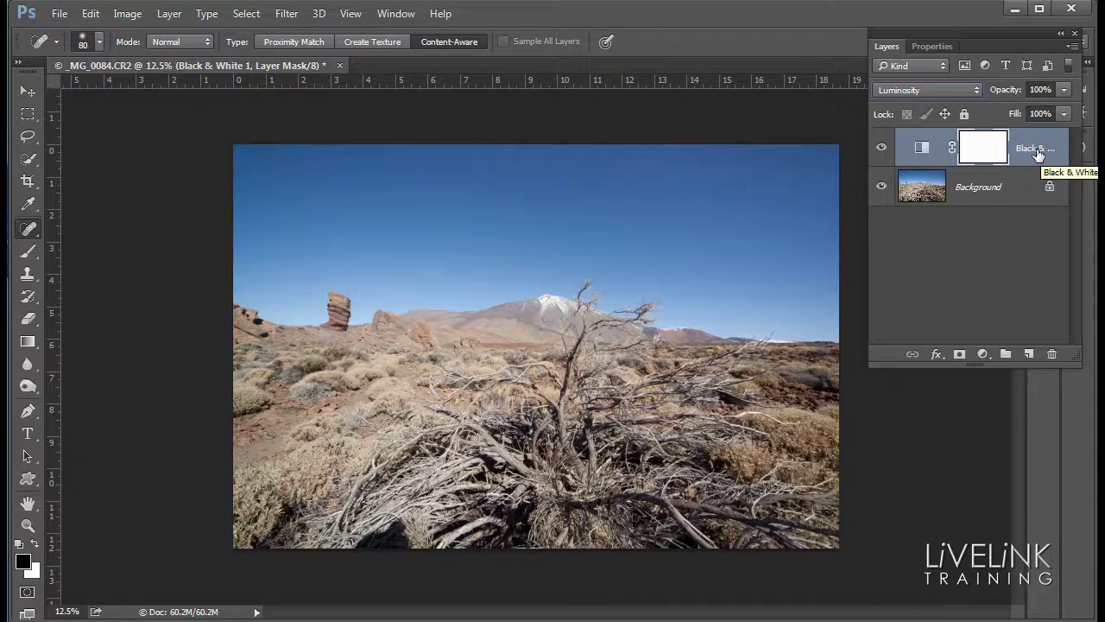
In Black & White Properties, drag Reds to -149, Yellows 10, Cyans 22 and Magentas 5.
left_click(933, 46)
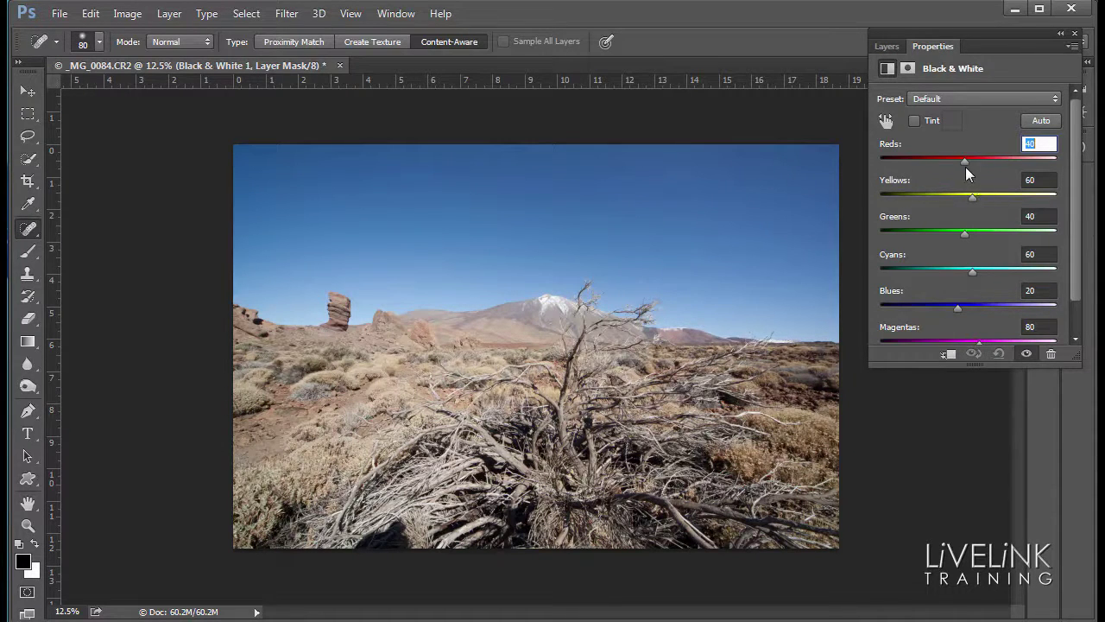
left_click_drag(963, 163, 898, 169)
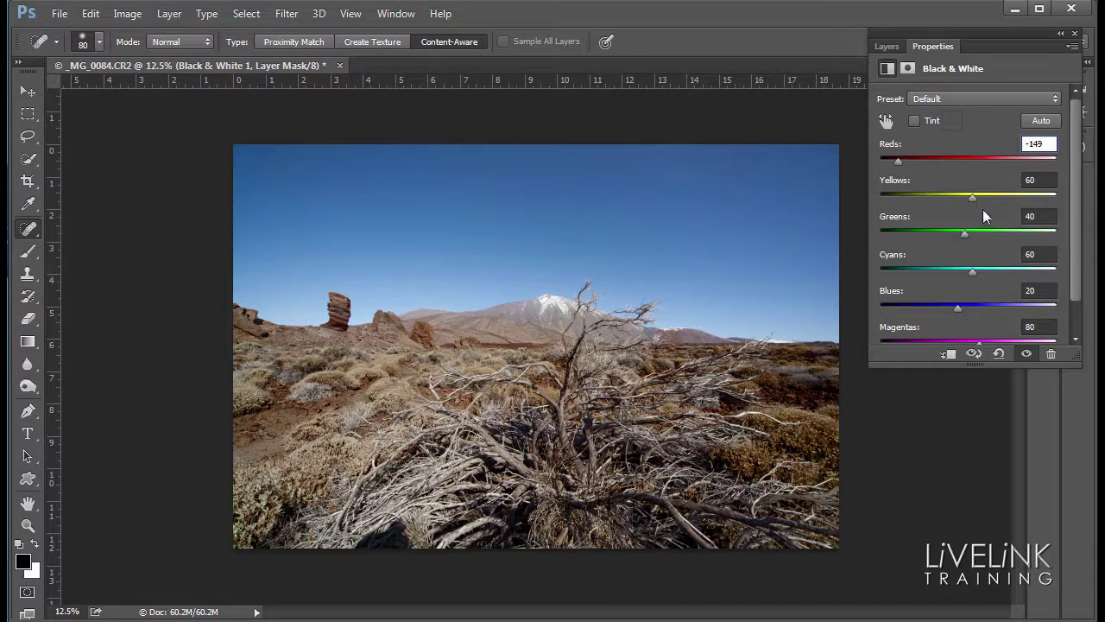
left_click_drag(972, 198, 882, 245)
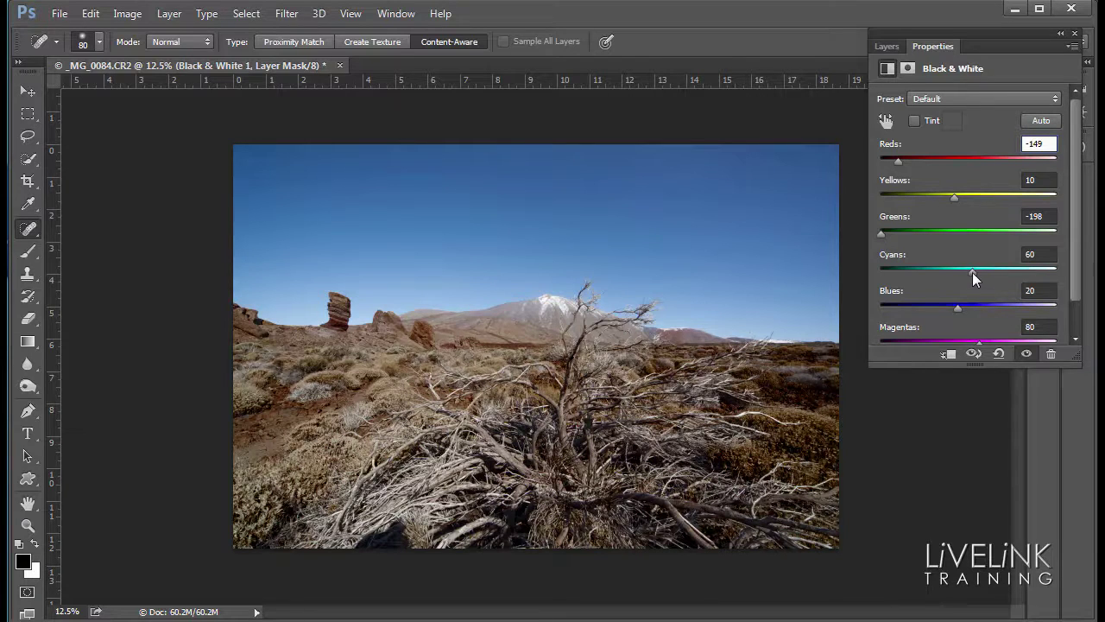
left_click_drag(972, 272, 954, 305)
scroll(1071, 313, "down", 2)
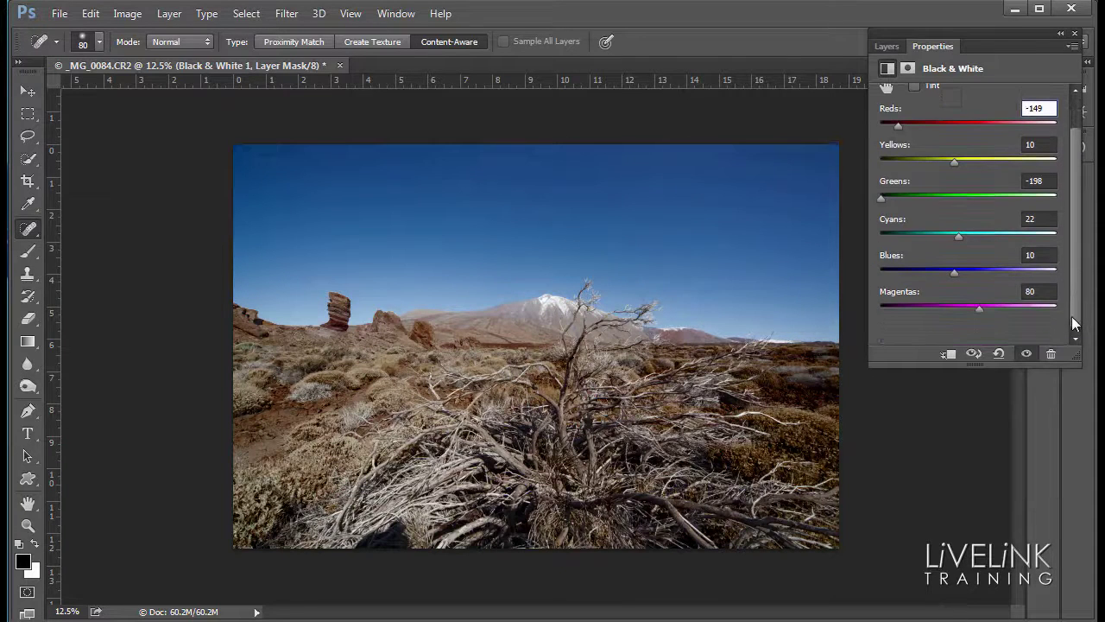
left_click_drag(980, 311, 952, 326)
Hide the Black & White layer, then show it again to compare the deepened sky.
left_click(886, 46)
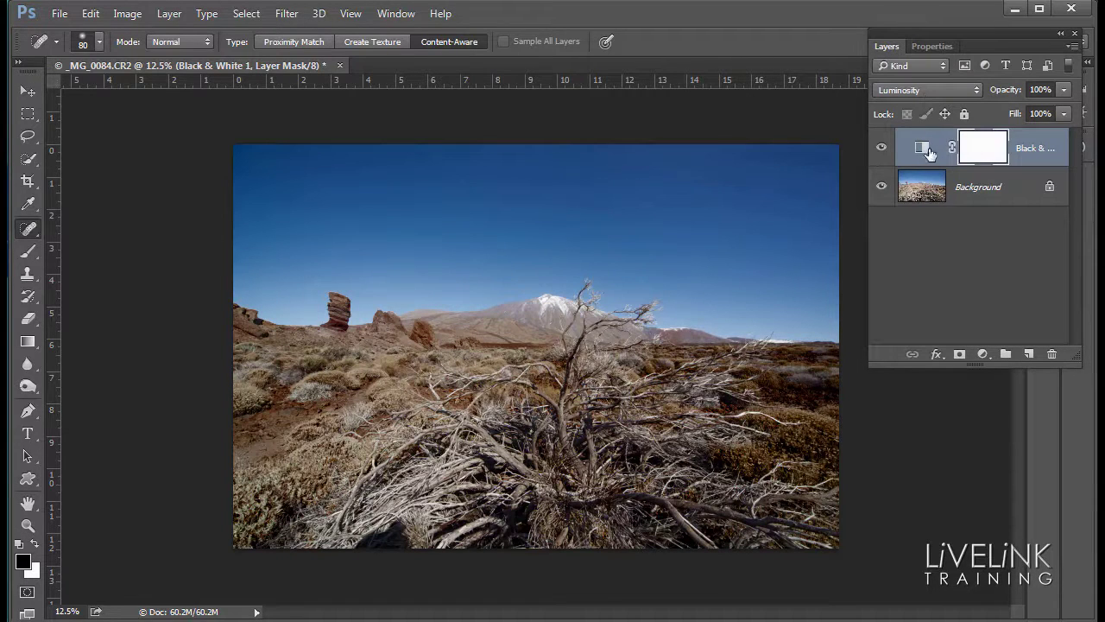
left_click(881, 149)
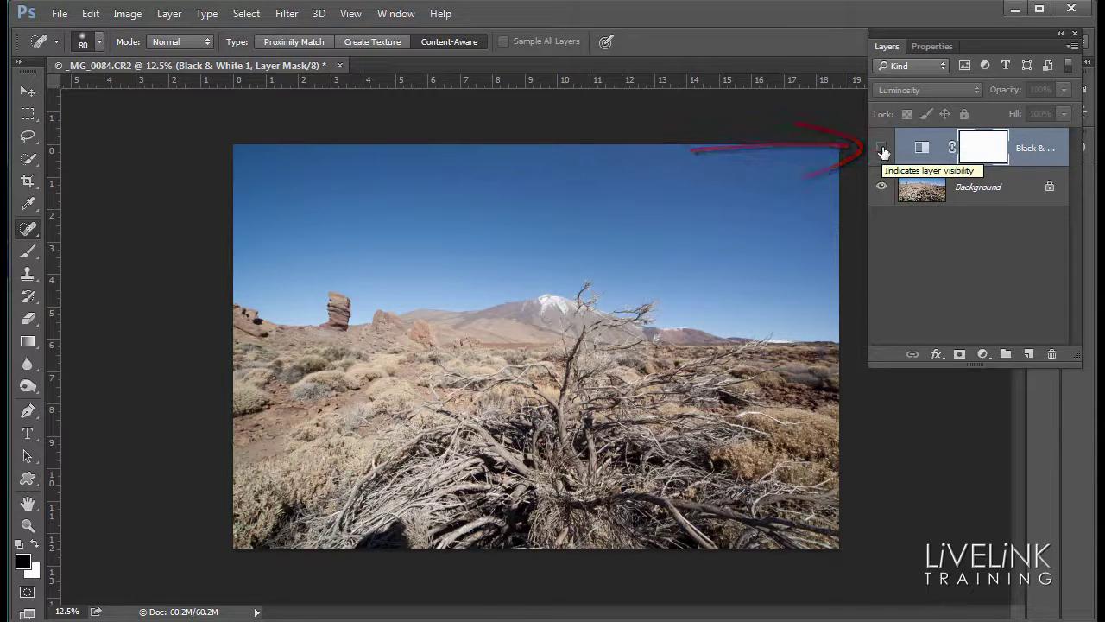
left_click(881, 150)
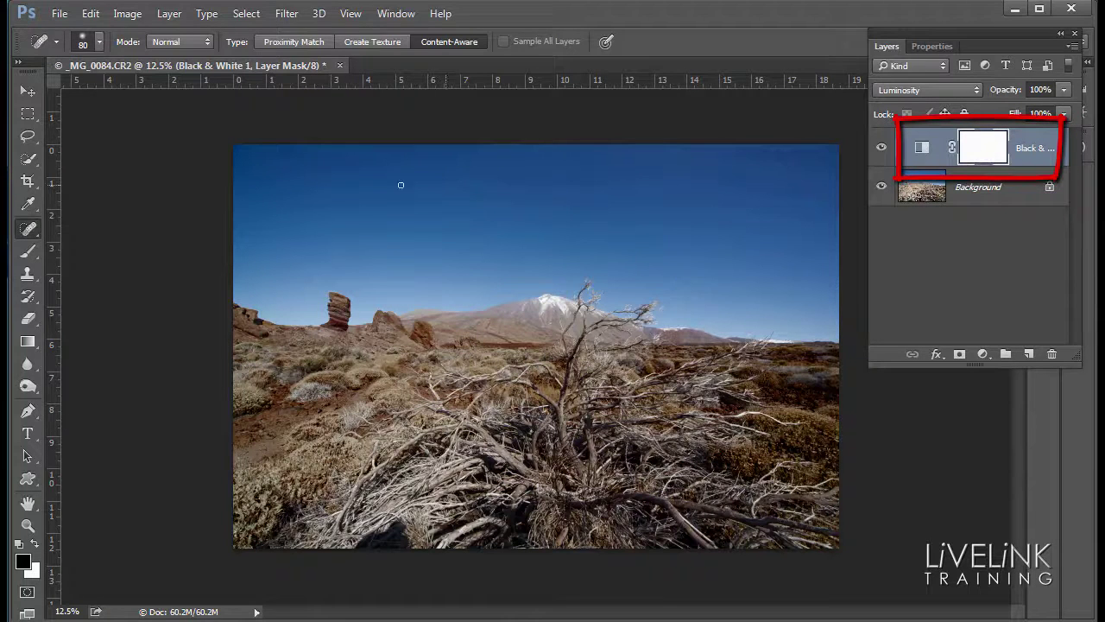
Paint black on the mask over the bottom bush with a 1600 px soft round brush.
left_click(27, 253)
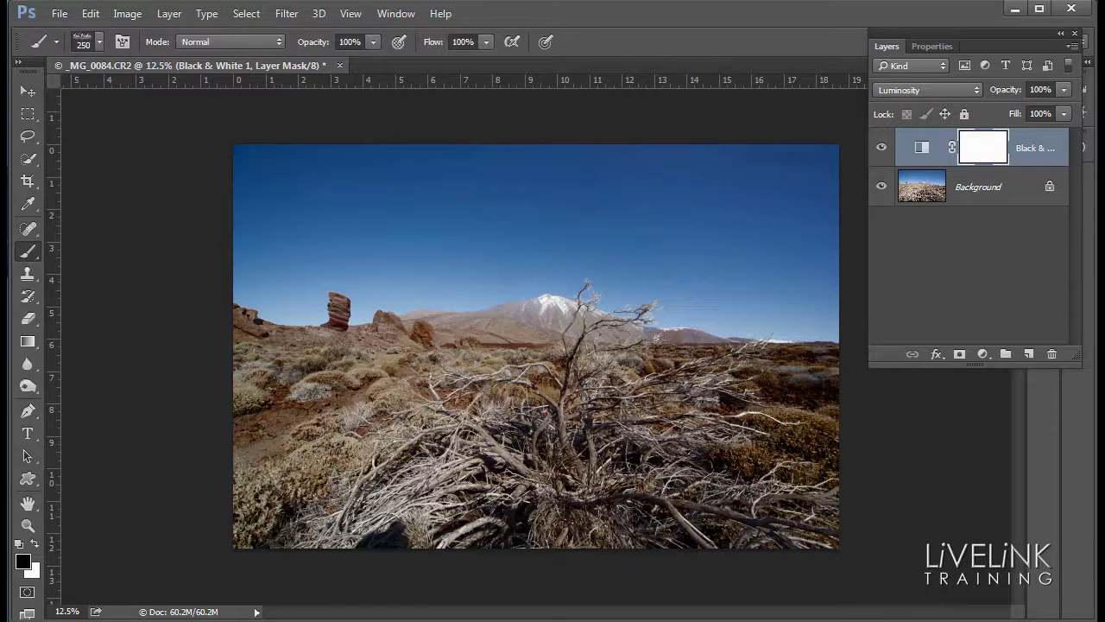
left_click(100, 40)
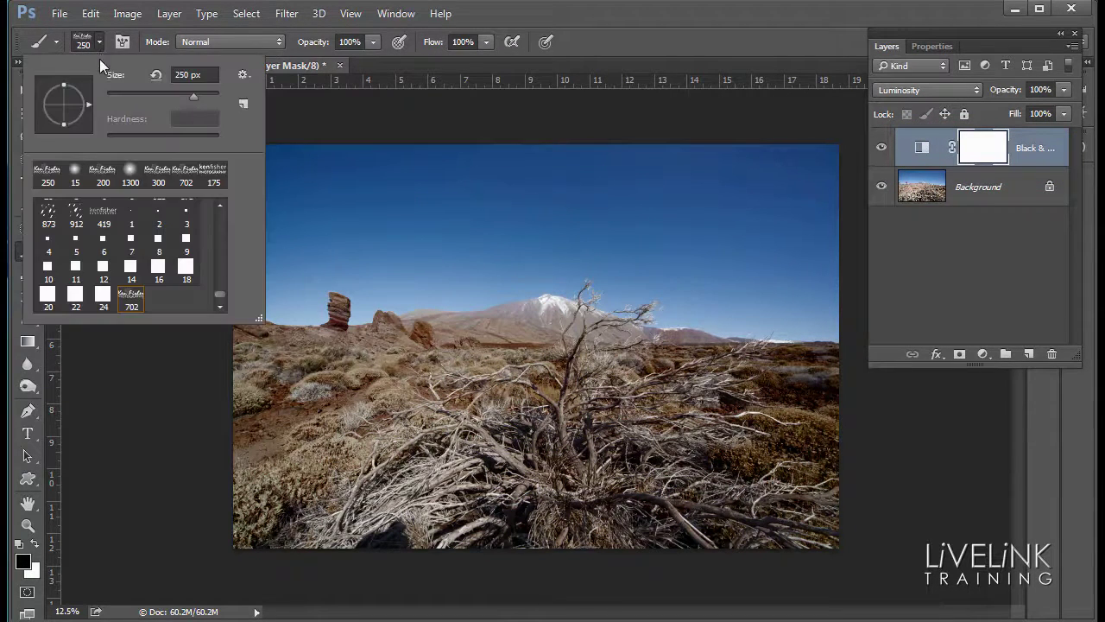
left_click(129, 173)
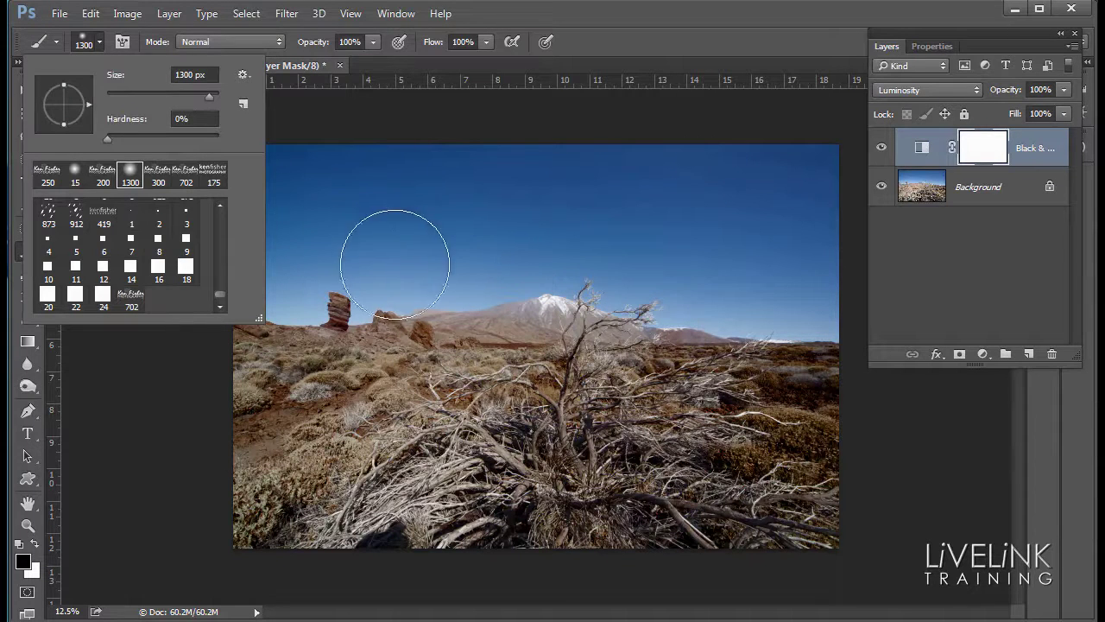
left_click(572, 36)
left_click_drag(572, 32, 570, 37)
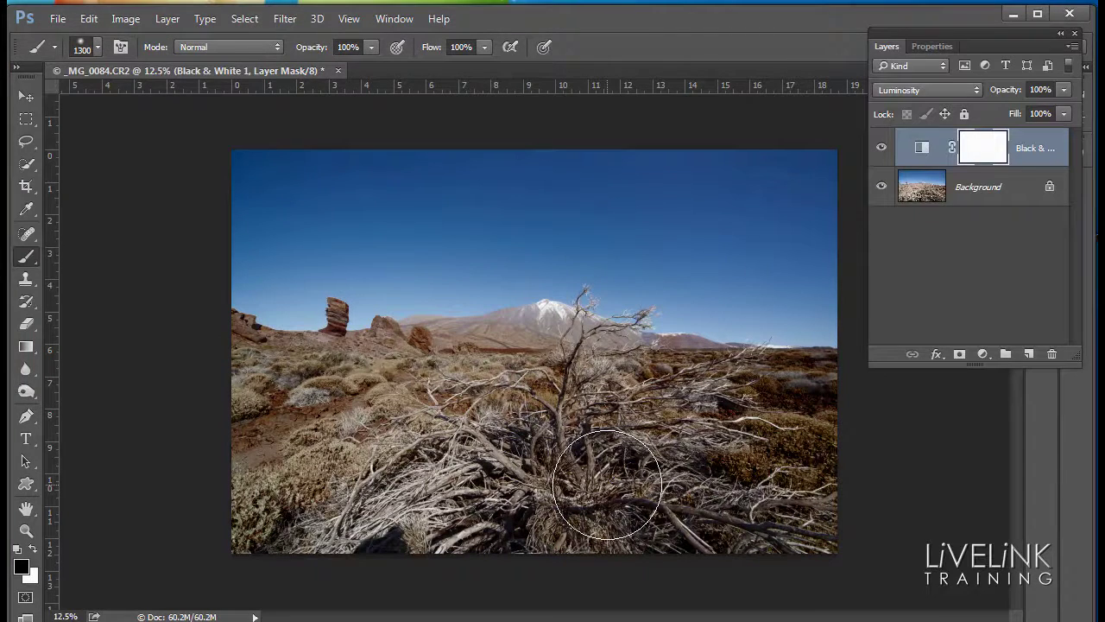
key("bracketright")
key("bracketright")
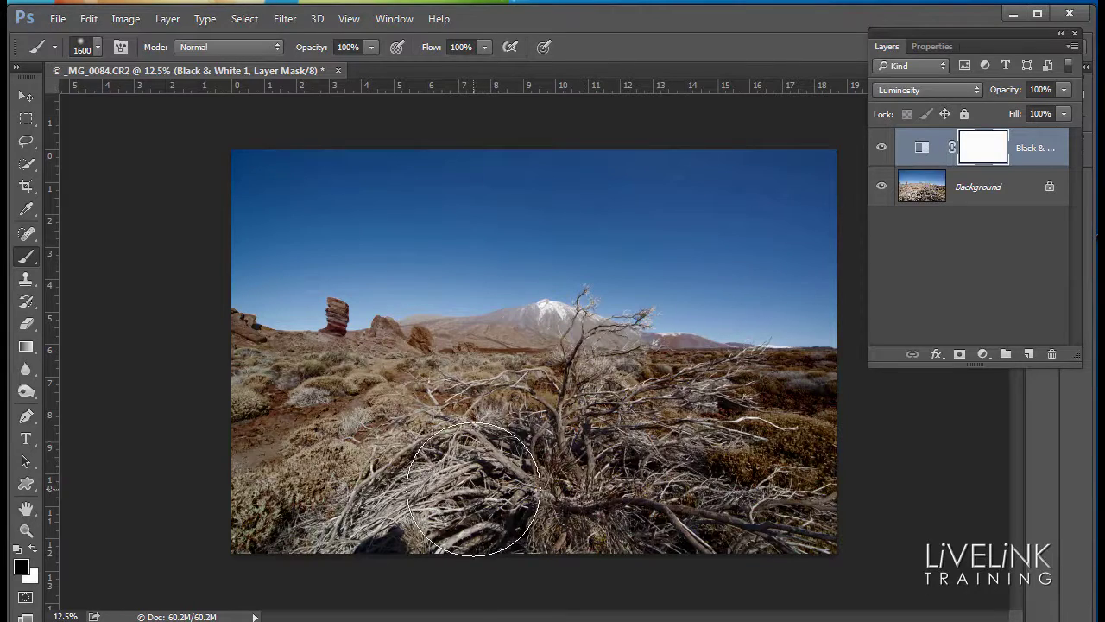
left_click_drag(472, 494, 600, 496)
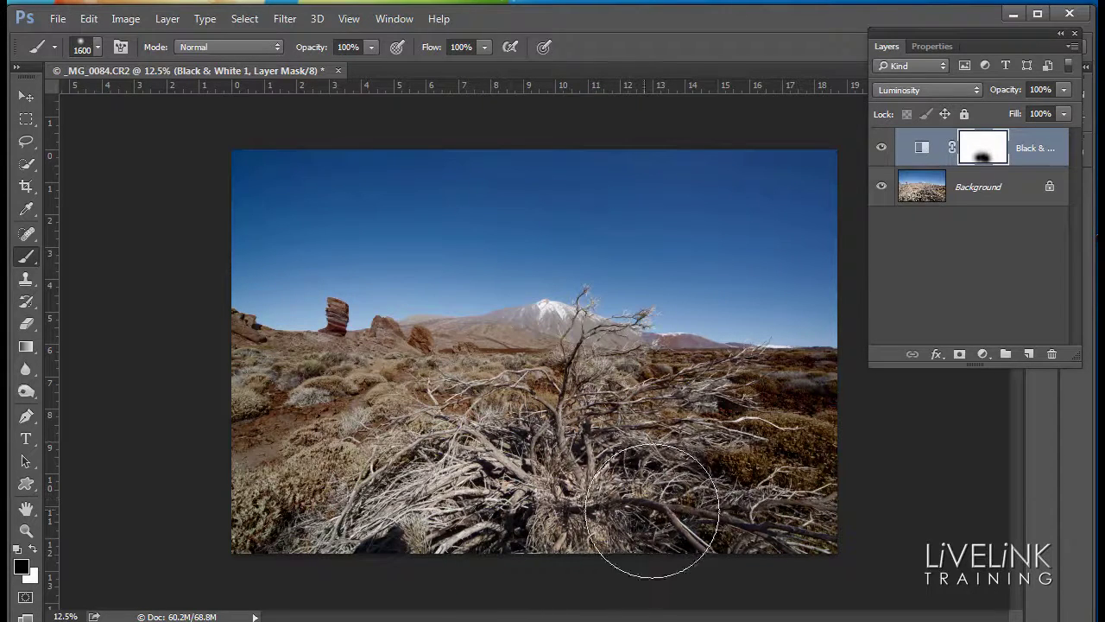
mouse_move(703, 518)
left_mouse_down()
mouse_move(613, 483)
mouse_move(552, 483)
mouse_move(444, 532)
mouse_move(640, 524)
mouse_move(731, 555)
mouse_move(695, 552)
mouse_move(710, 562)
mouse_move(777, 577)
left_mouse_up()
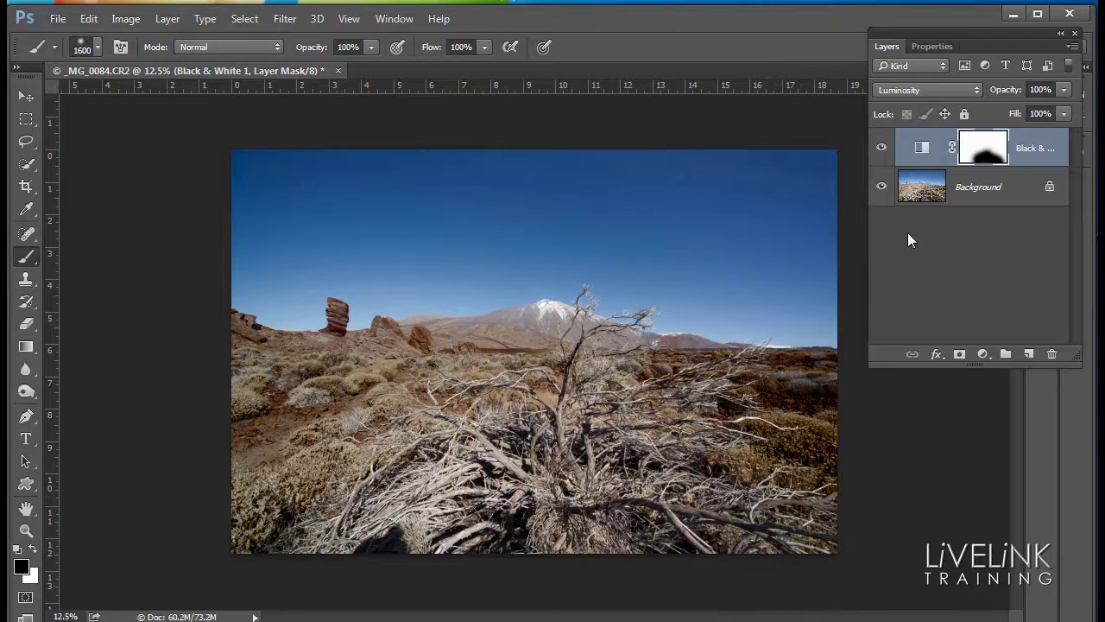
left_click(881, 150)
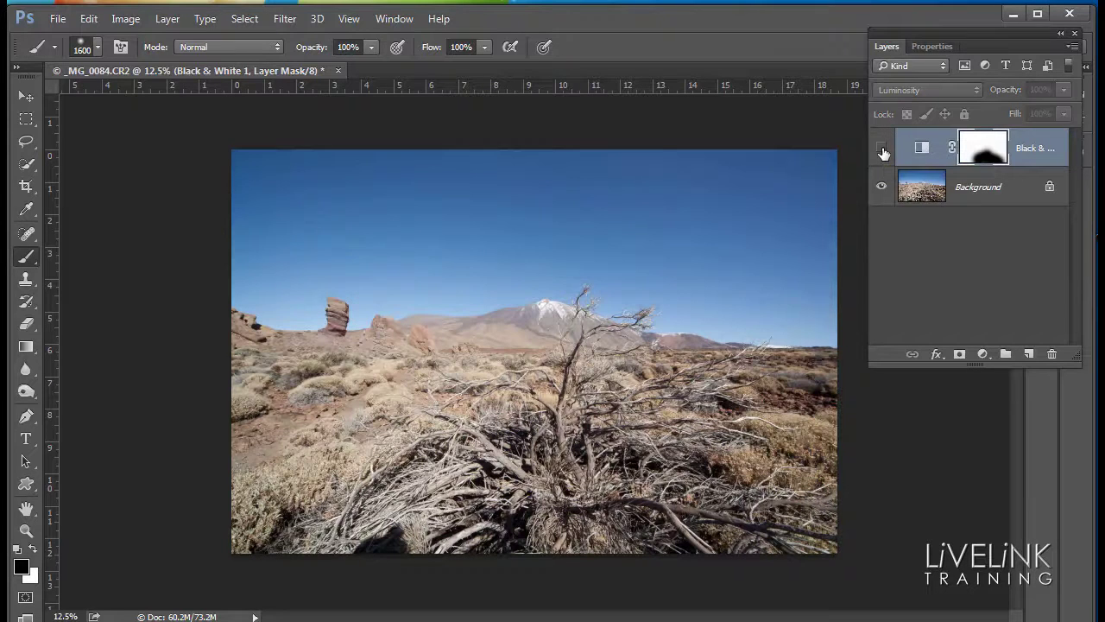
left_click(881, 150)
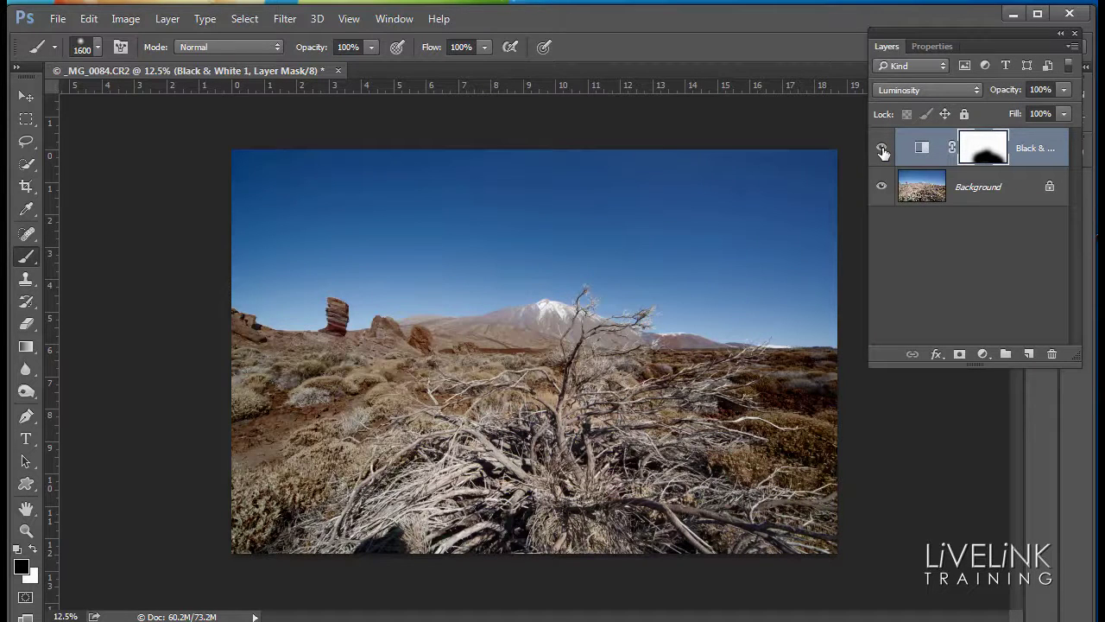
left_click(882, 150)
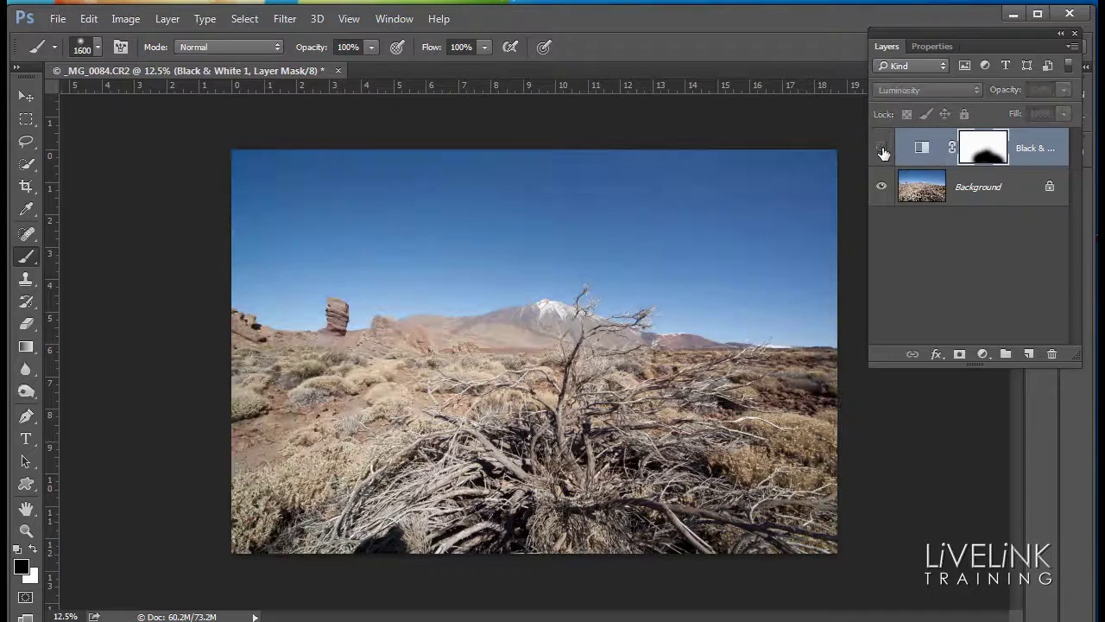
left_click(882, 150)
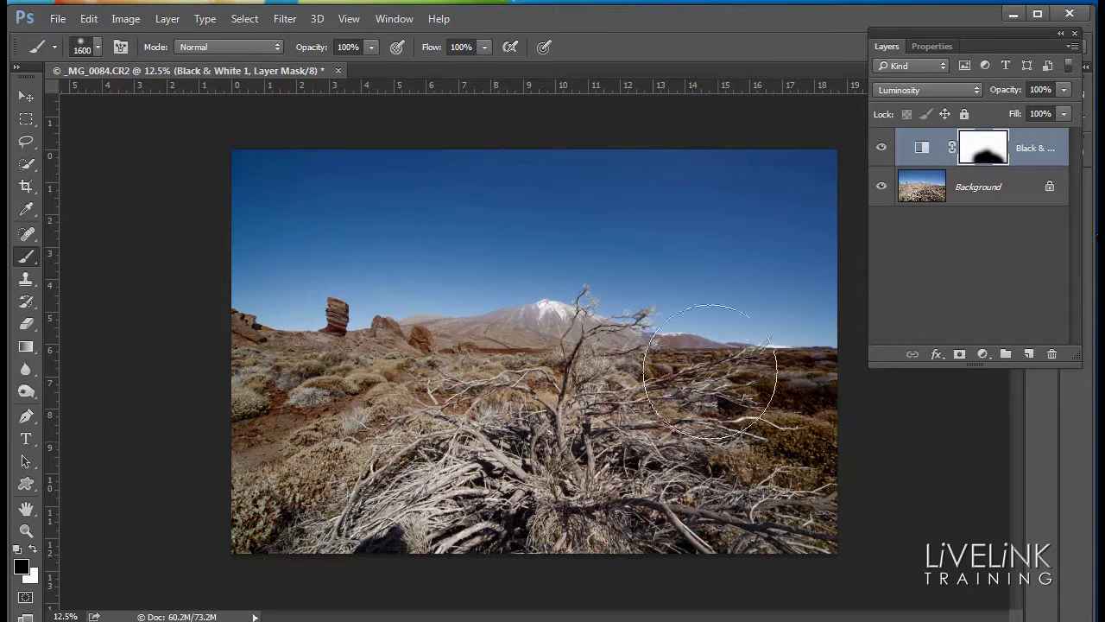
Set brush opacity to 20% and lightly paint the mask over the lower-right foreground.
left_click(372, 48)
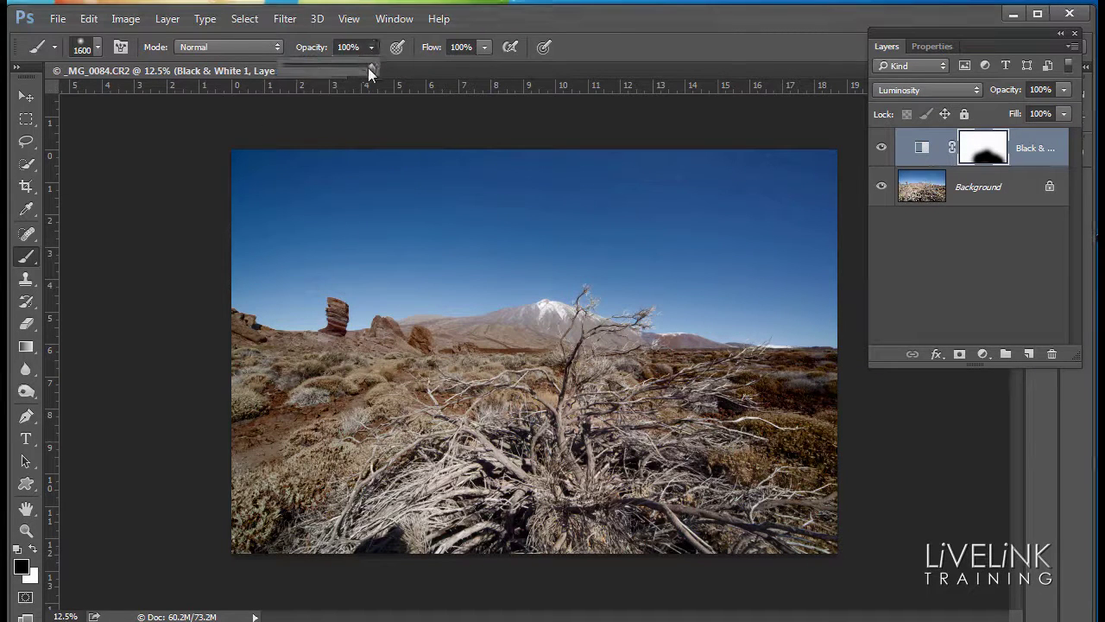
left_click_drag(368, 67, 300, 77)
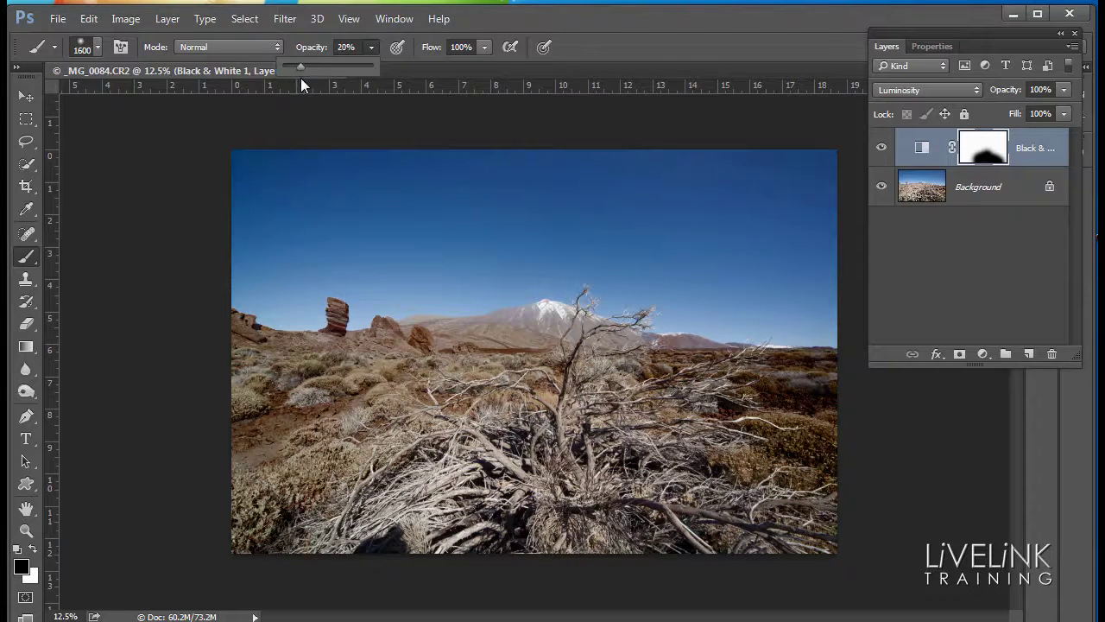
mouse_move(875, 475)
left_mouse_down()
mouse_move(785, 449)
mouse_move(751, 483)
mouse_move(838, 486)
mouse_move(802, 419)
mouse_move(818, 415)
left_mouse_up()
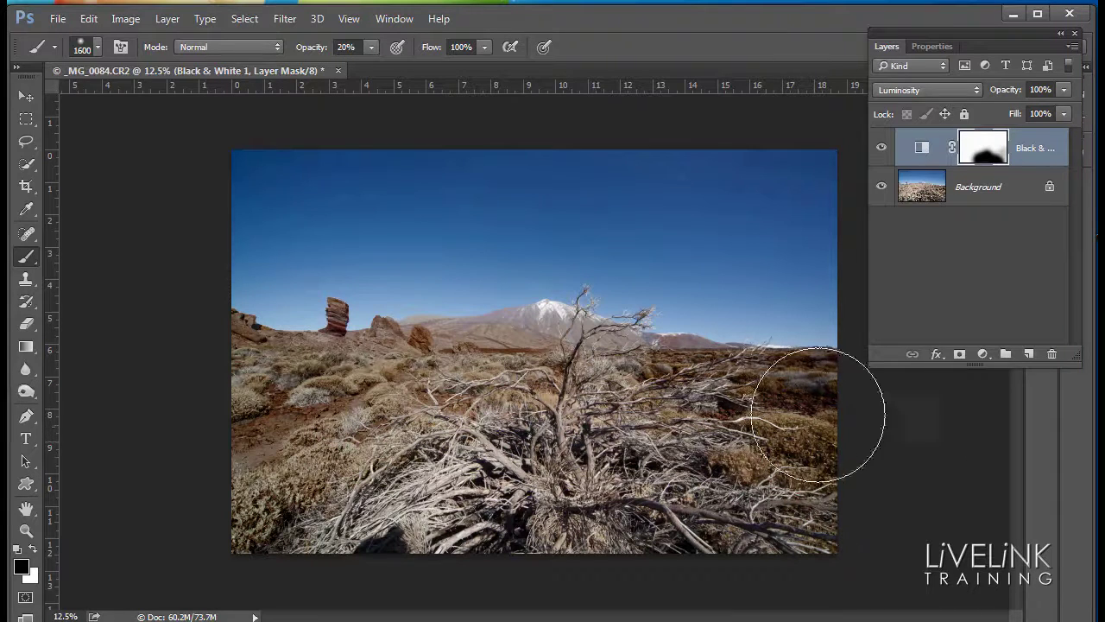